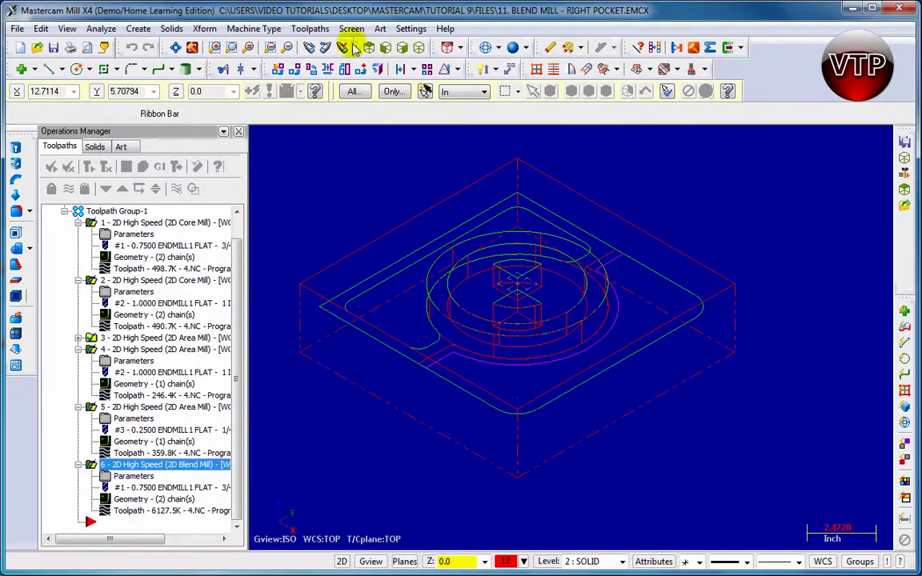
# - Switch to the top view and start a new Contour toolpath
pyautogui.click(353, 47)
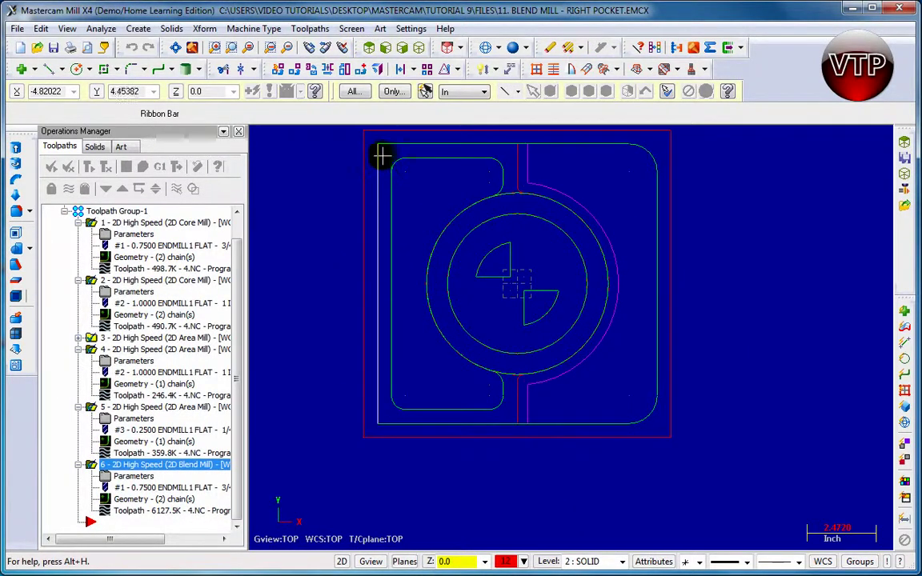
pyautogui.click(308, 28)
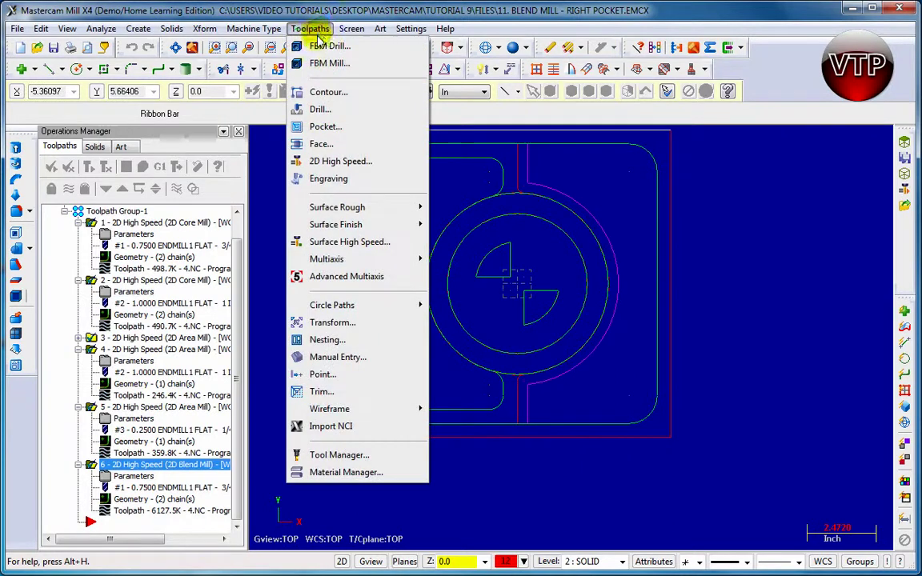
pyautogui.click(326, 92)
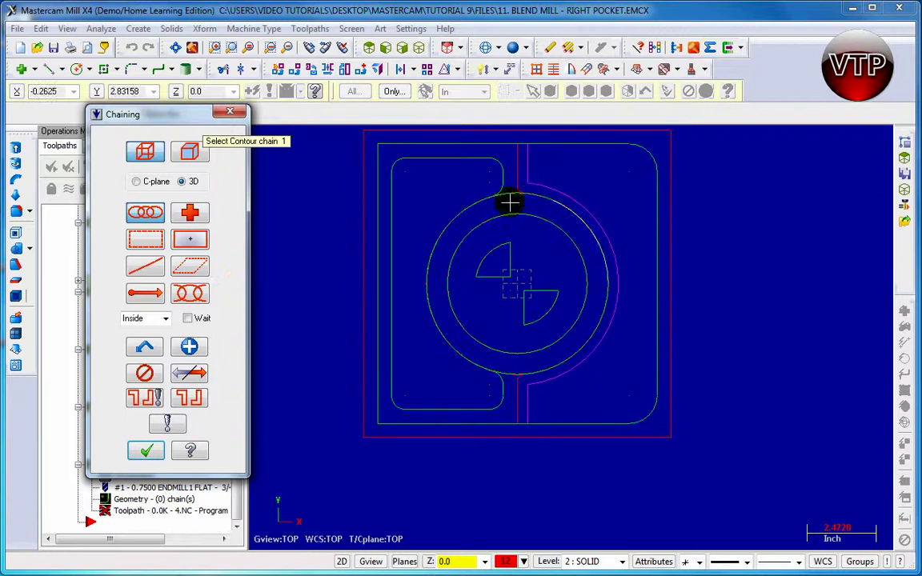
# - Chain the outer boss circle reversed, then the inner circle and both quarter-circle islands
pyautogui.click(189, 373)
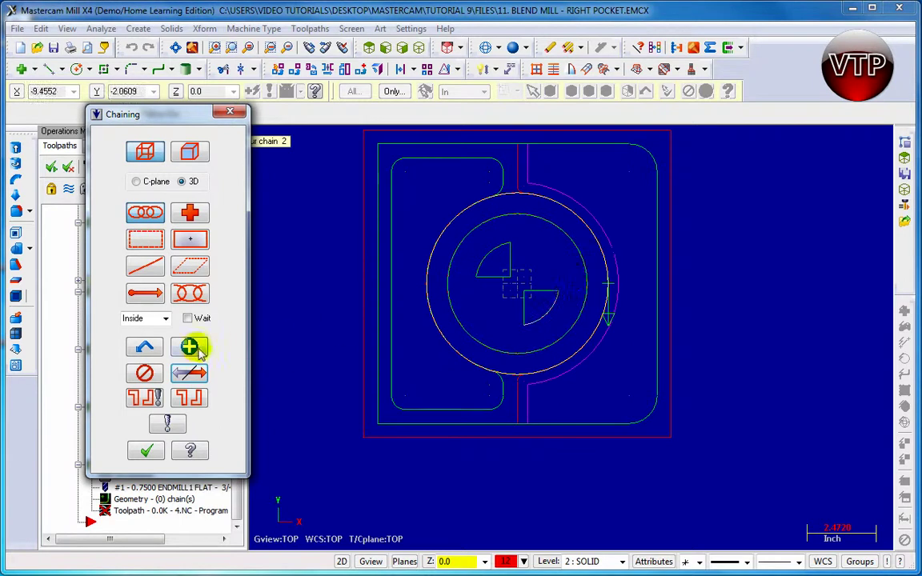
pyautogui.click(578, 262)
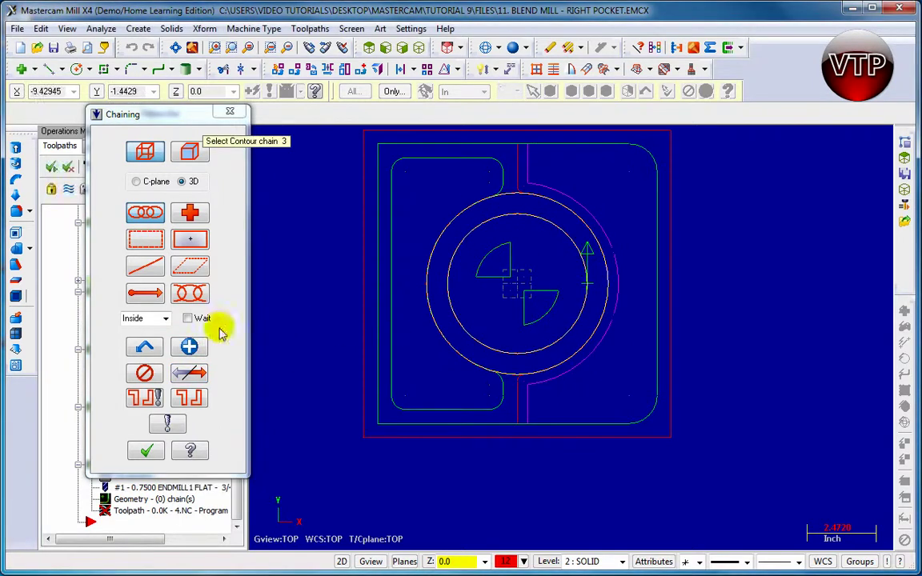
pyautogui.click(559, 304)
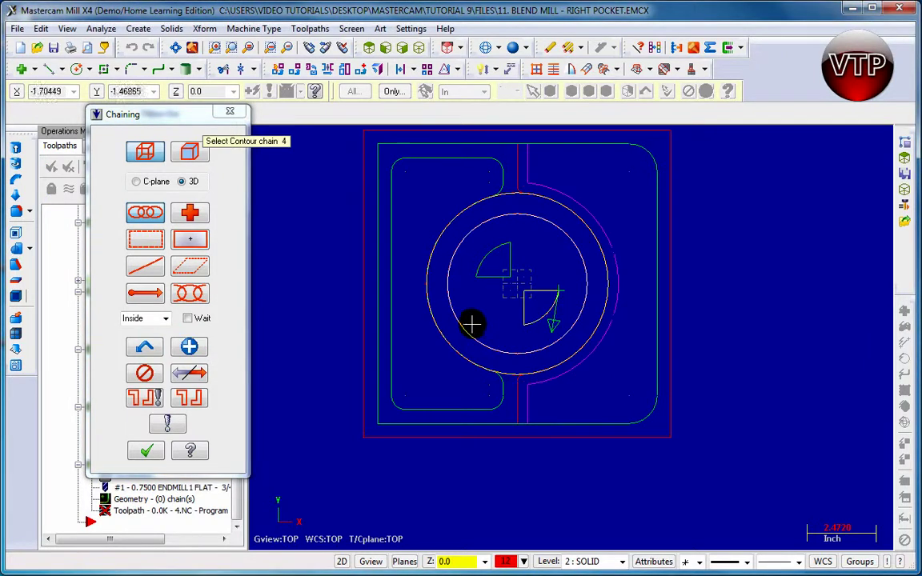
pyautogui.click(189, 346)
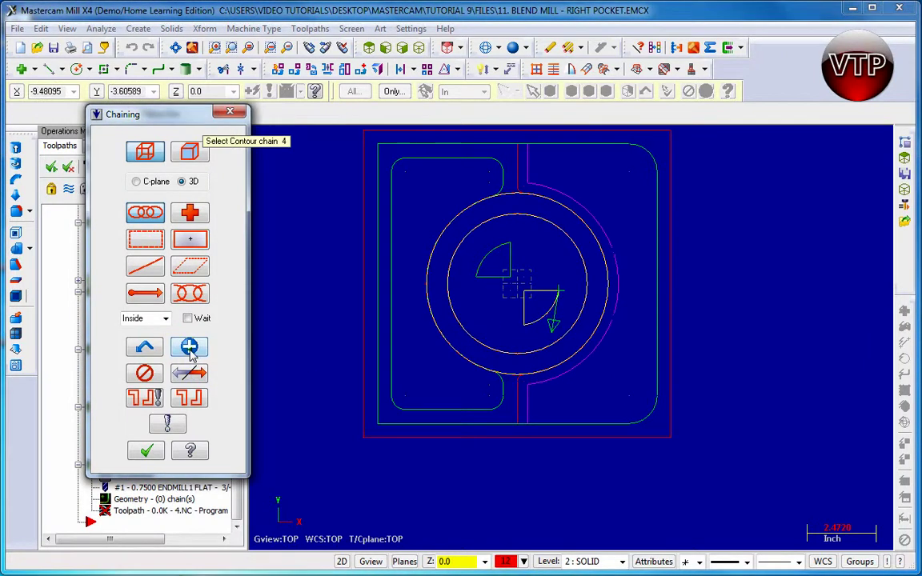
pyautogui.click(490, 258)
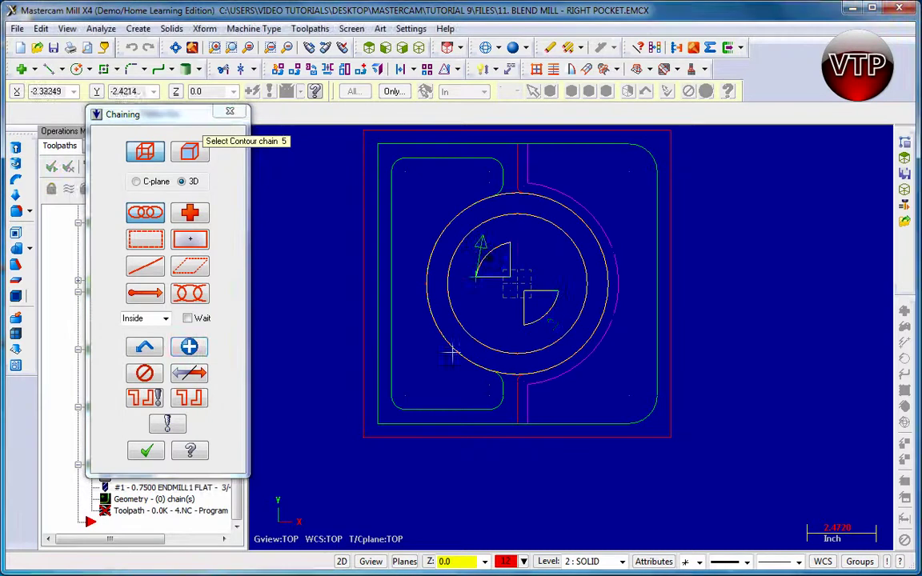
# - Finish chaining and assign the 1/4 flat endmill to the contour operation
pyautogui.click(143, 450)
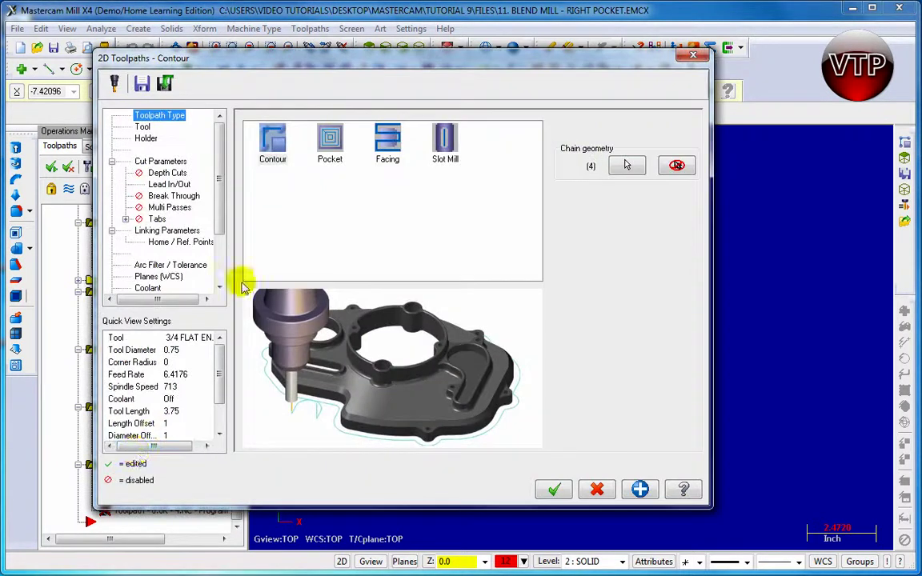
pyautogui.click(141, 127)
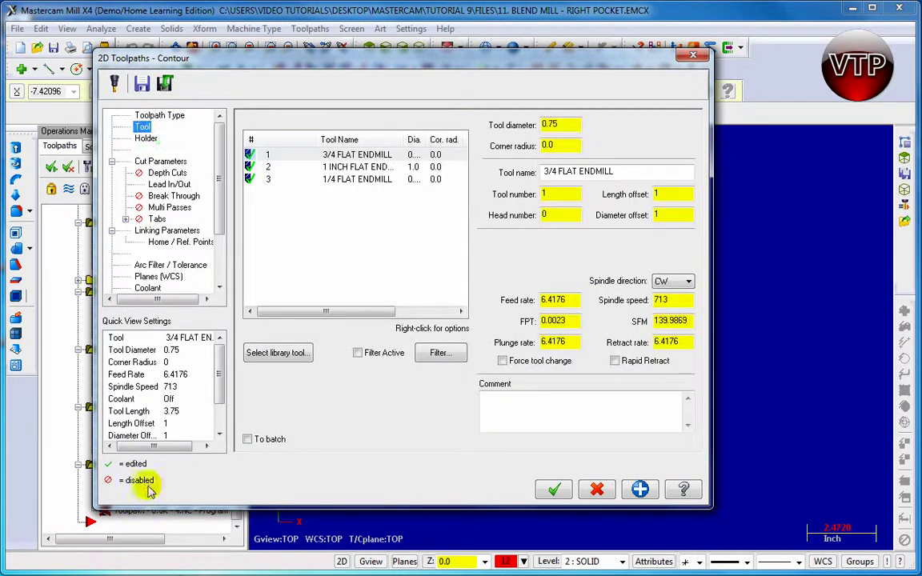
pyautogui.click(303, 179)
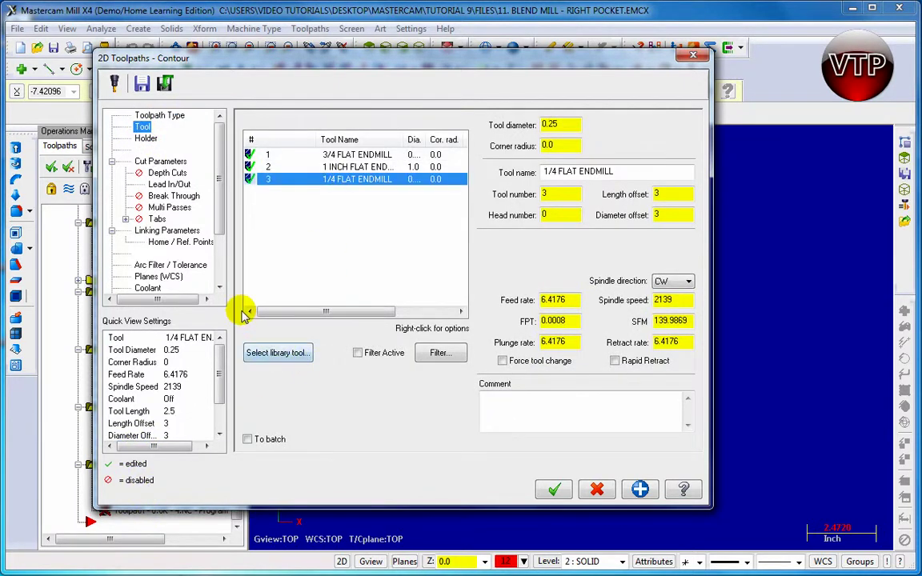
# - Review cut parameters, lead in/out and linking heights, then generate the contour toolpath
pyautogui.click(158, 162)
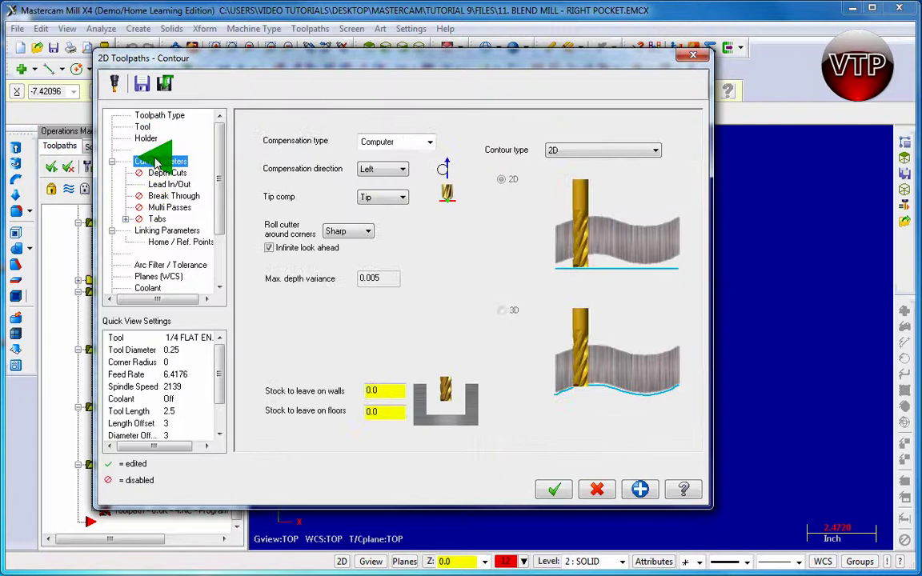
pyautogui.click(172, 185)
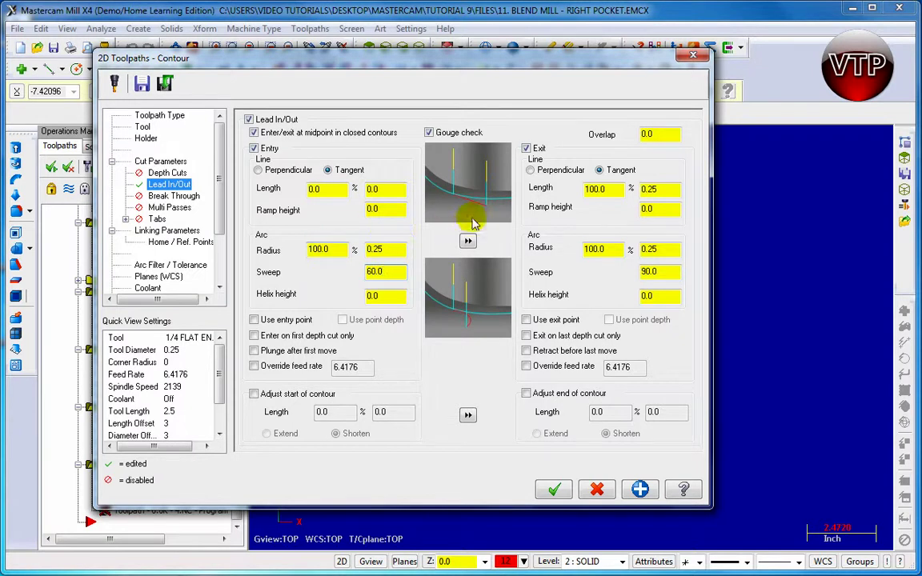
pyautogui.click(168, 233)
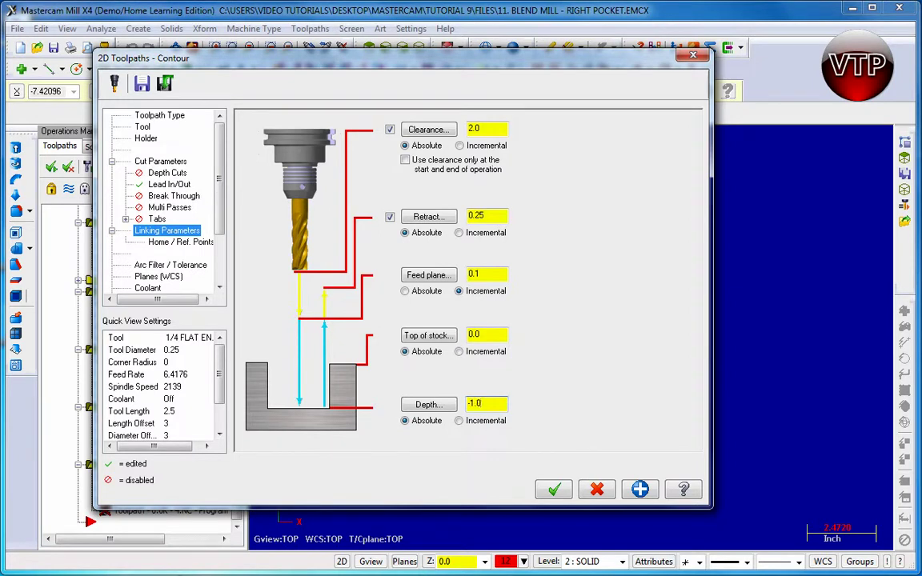
pyautogui.click(598, 490)
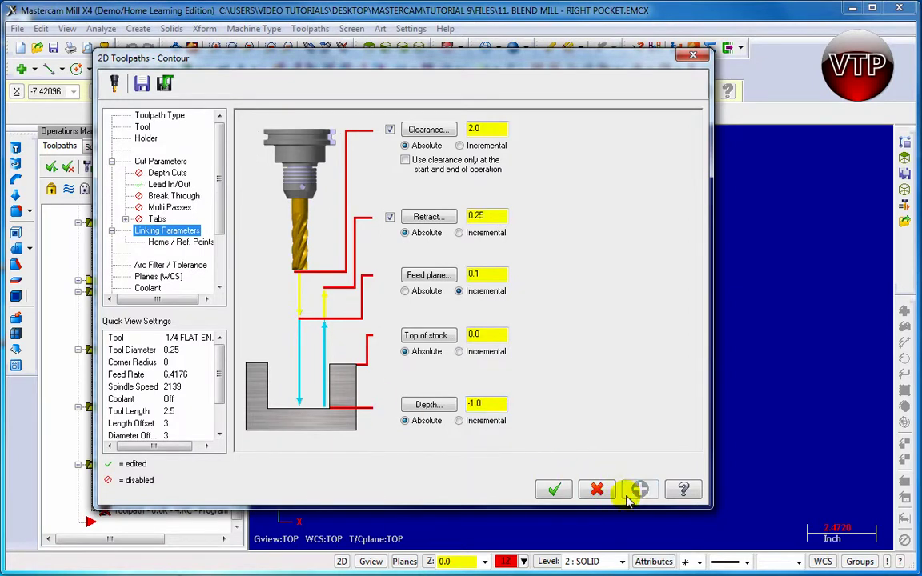
pyautogui.click(559, 490)
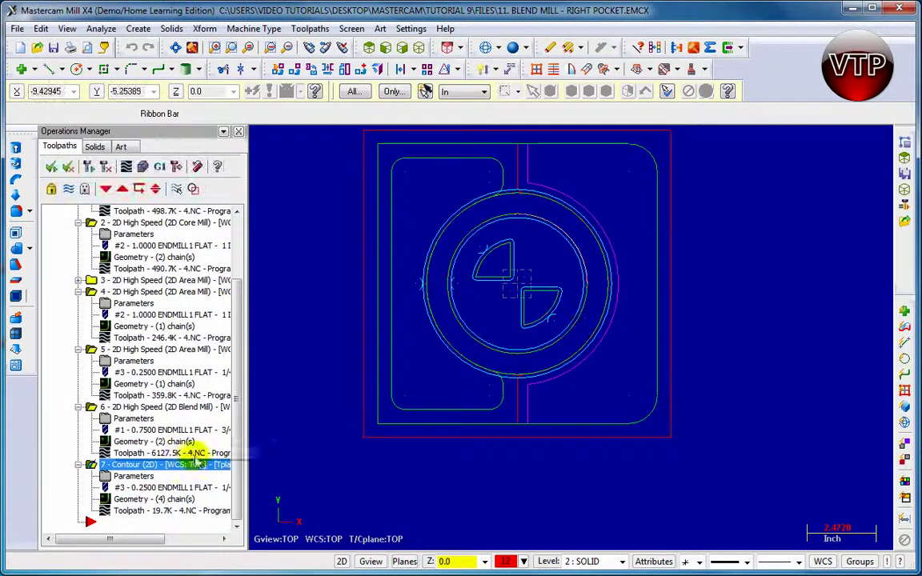
# - Switch to isometric view and collapse operations 1, 2, 4, 5 and 6 in the Operations Manager
pyautogui.click(419, 47)
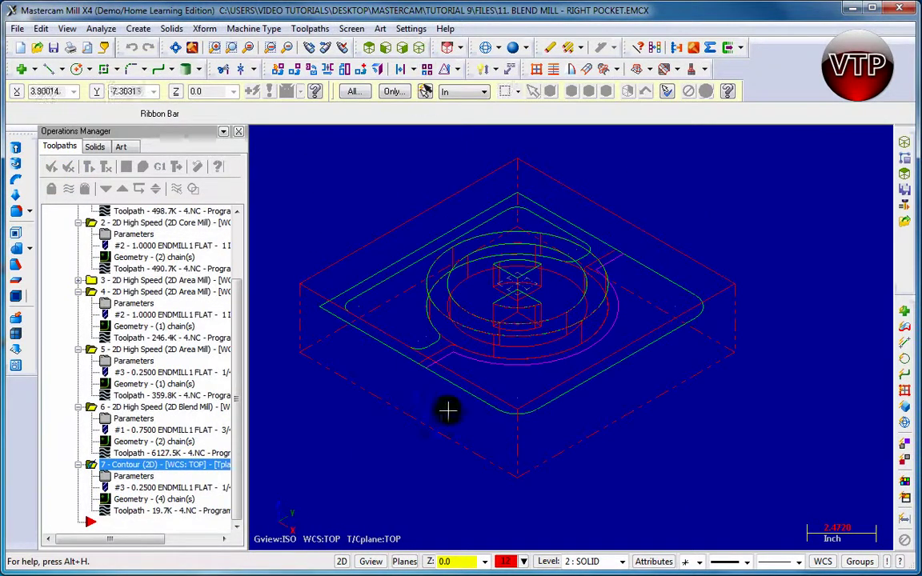
pyautogui.scroll(3, 84, 256)
pyautogui.click(79, 246)
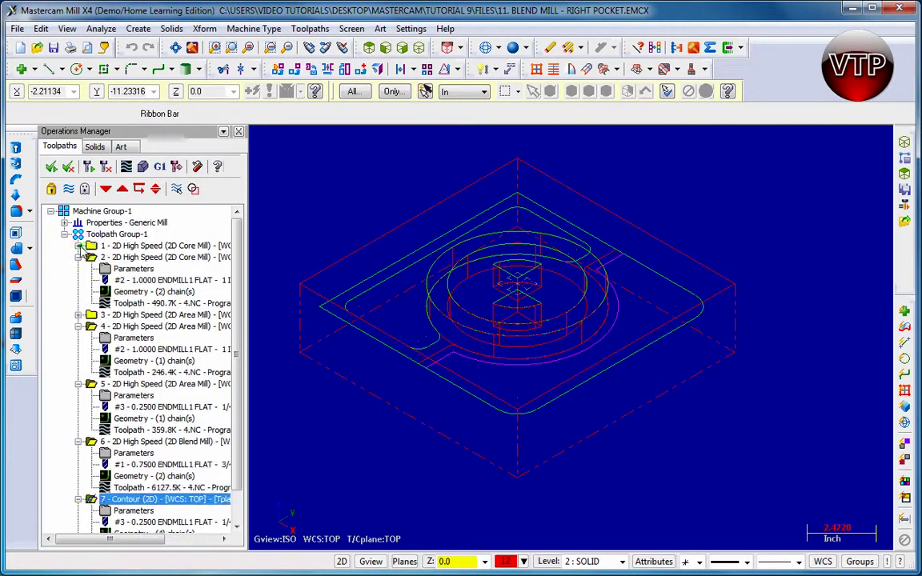
pyautogui.click(78, 257)
pyautogui.click(78, 280)
pyautogui.click(78, 291)
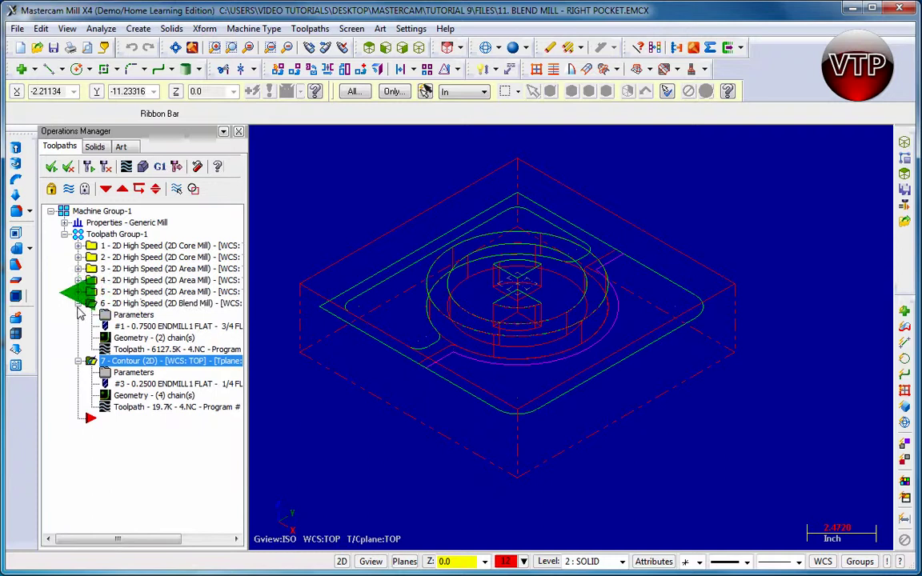
pyautogui.click(78, 304)
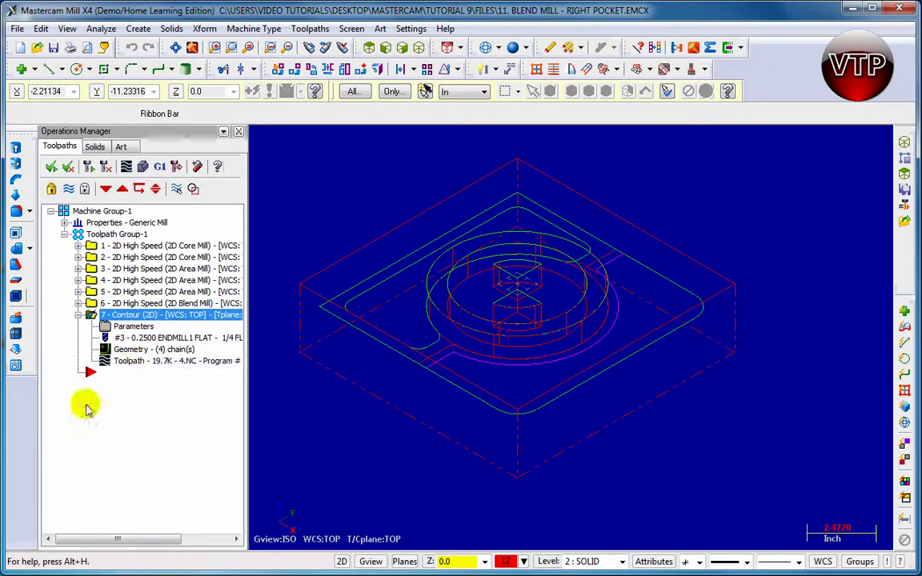
# - Open Verify for the operations, change the stock display mode, and play the simulation
pyautogui.click(125, 166)
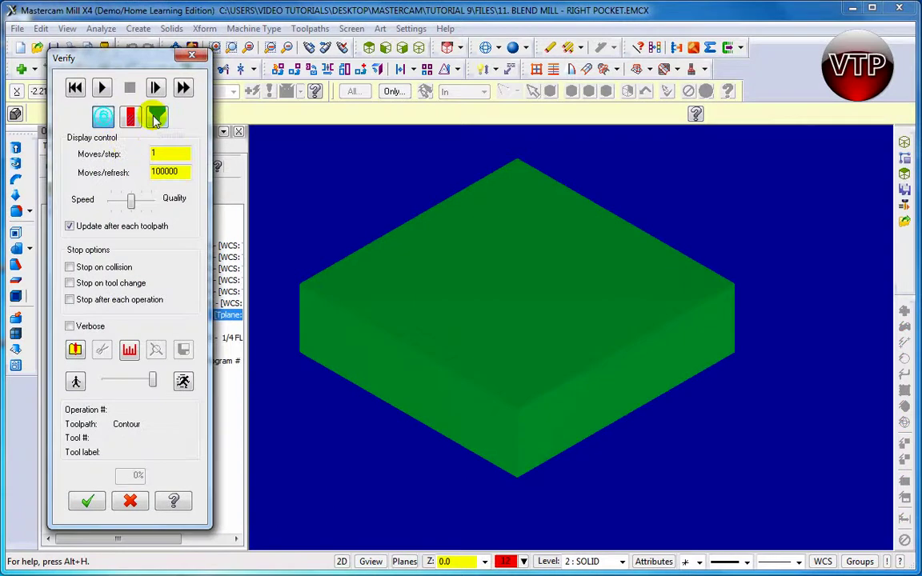
pyautogui.click(156, 118)
pyautogui.click(102, 88)
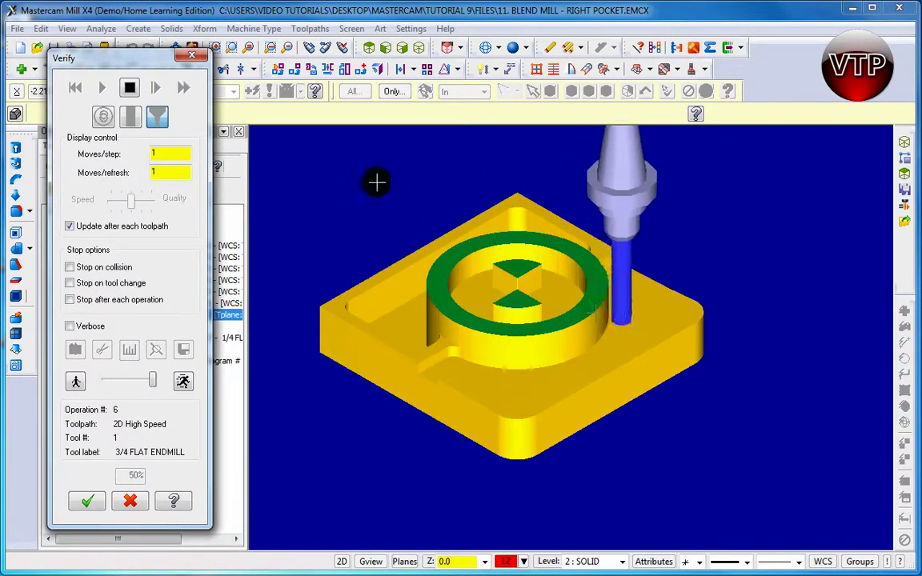
# - Pause and rewind the simulation to uncut stock, enabling Change tool/color in Verify options
pyautogui.click(132, 89)
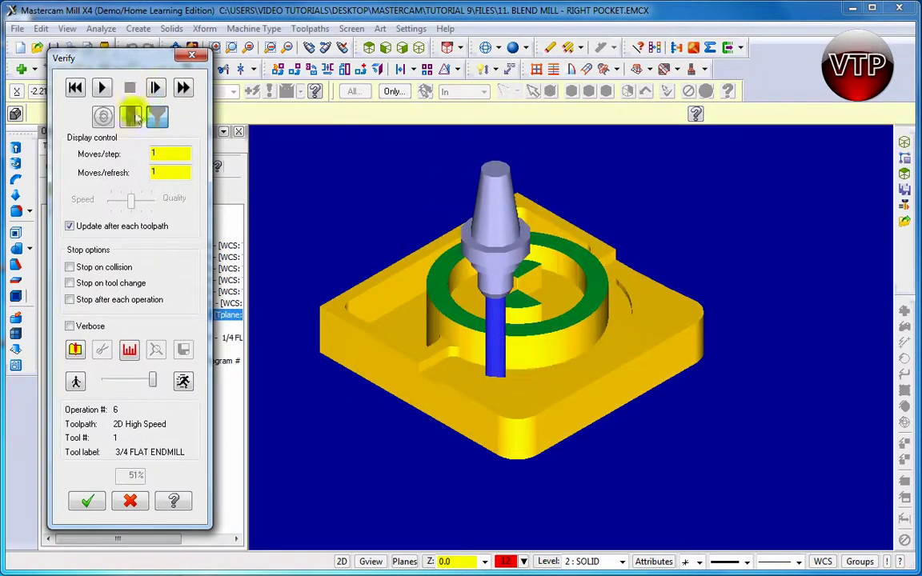
pyautogui.click(77, 350)
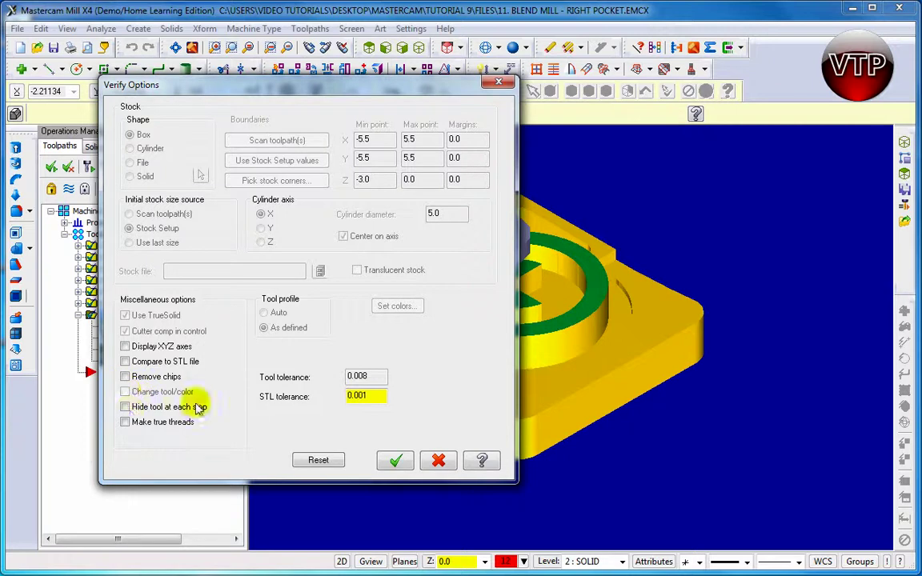
pyautogui.click(390, 460)
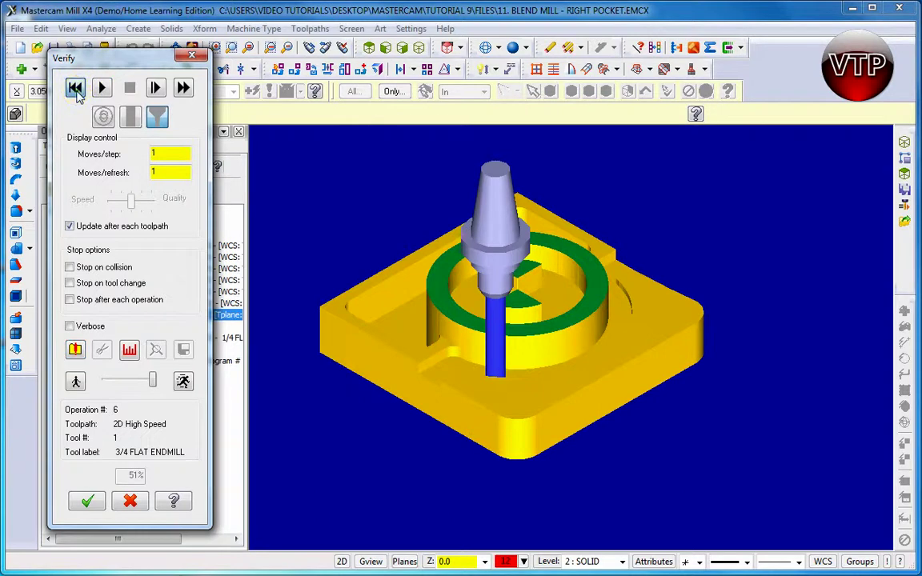
pyautogui.click(75, 89)
pyautogui.click(75, 349)
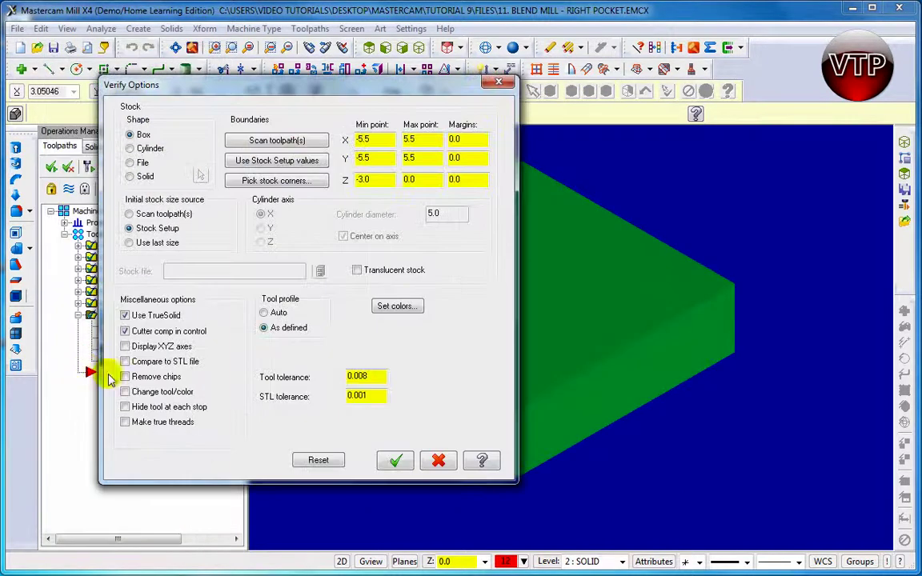
pyautogui.click(396, 461)
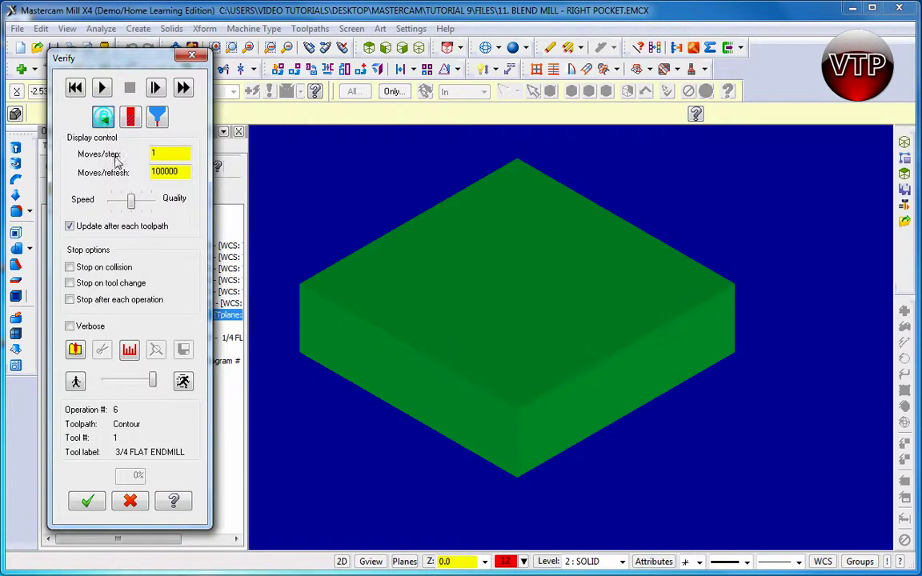
# - Run the simulation through the operation 7 contour to 100%, then close Verify
pyautogui.click(101, 88)
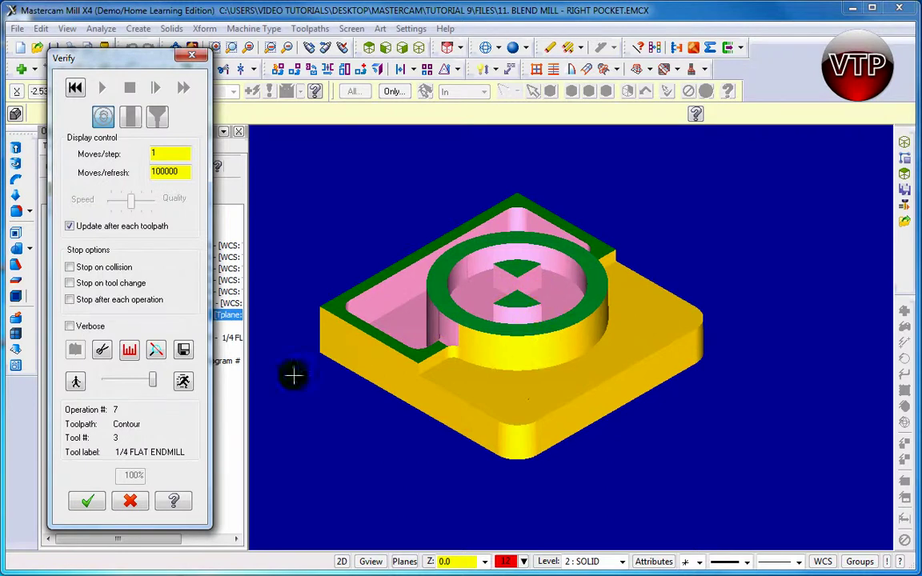
pyautogui.click(88, 502)
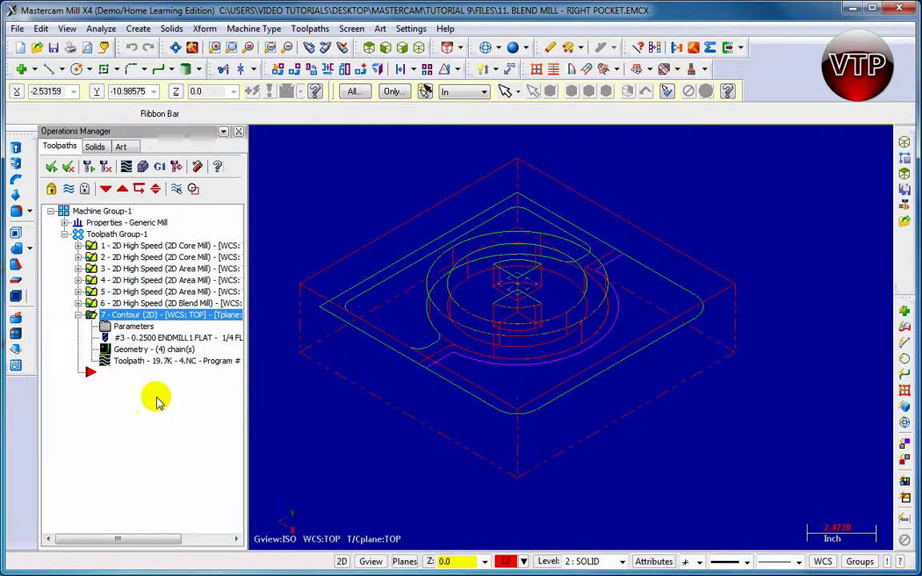